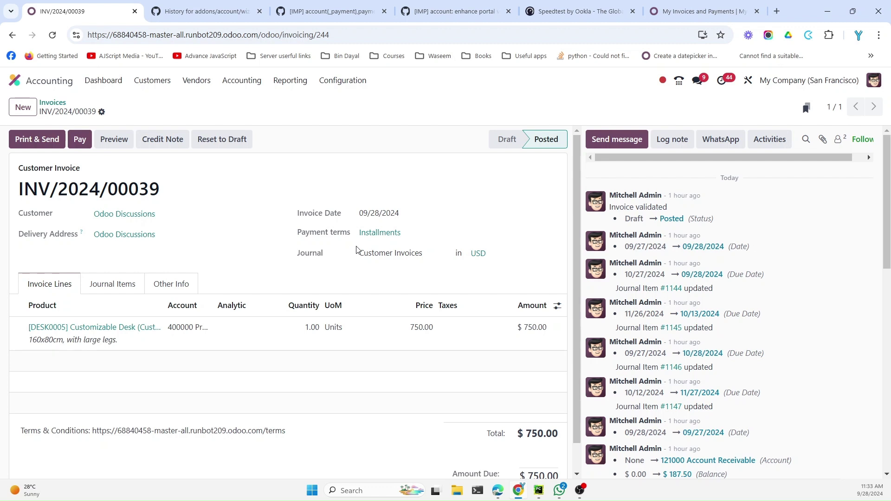
Step: Inspect the Installments payment terms that split invoice INV/2024/00039's $750.00 total
click(360, 229)
click(80, 141)
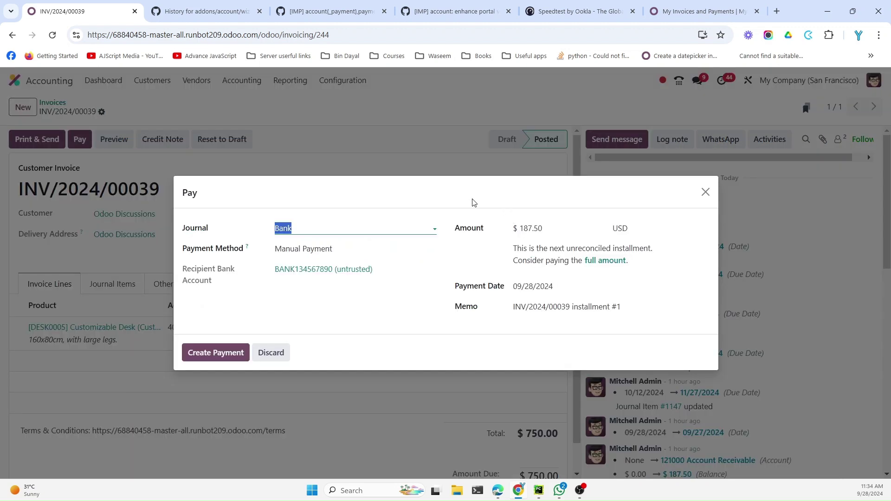
drag(513, 249, 630, 268)
click(640, 267)
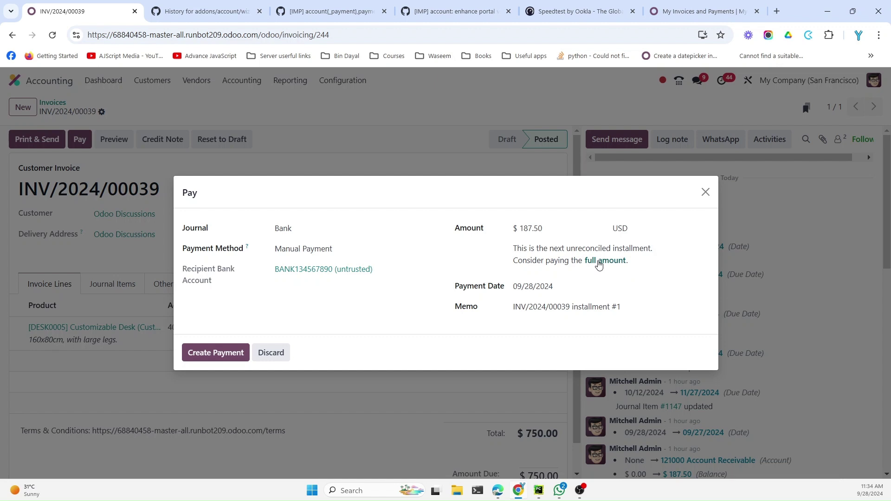
click(598, 263)
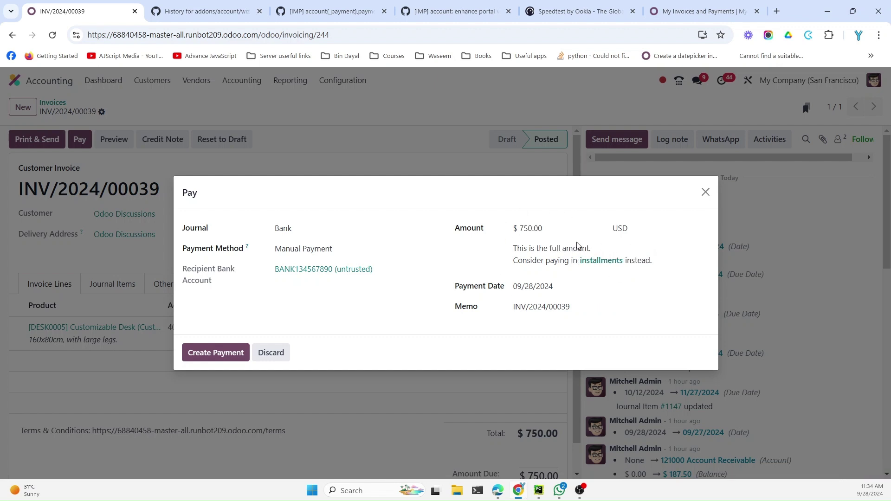
click(599, 267)
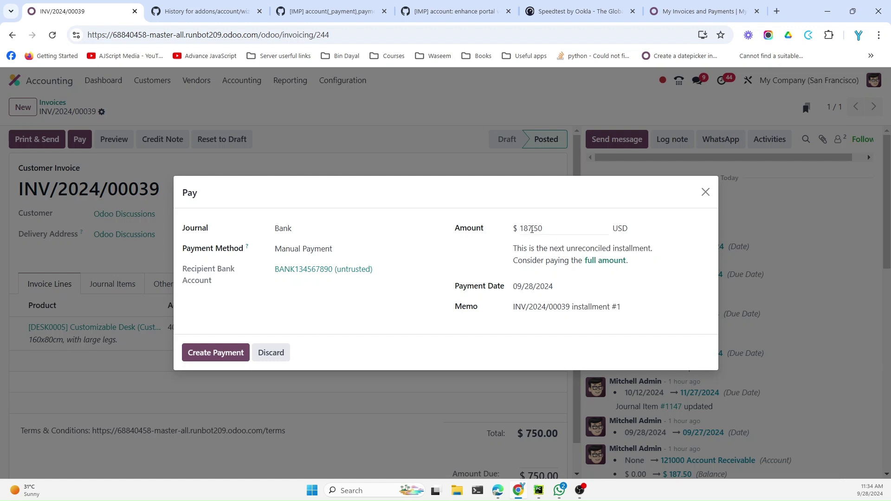
click(271, 352)
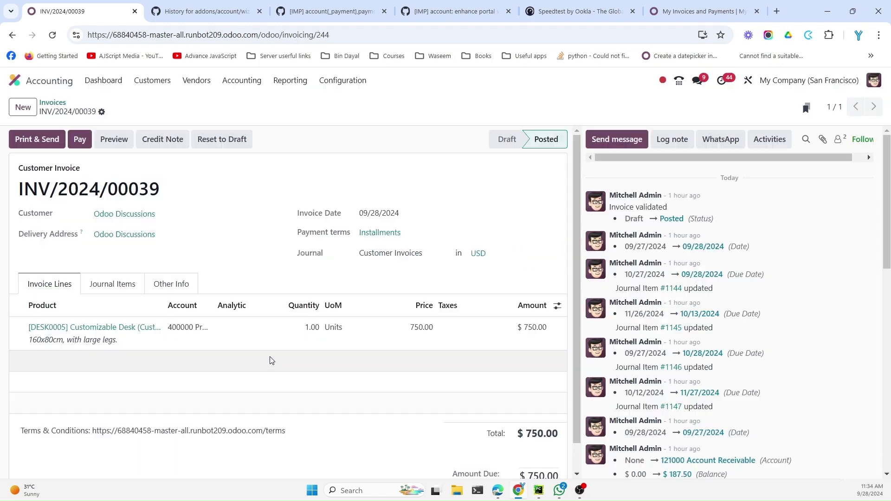
Step: Generate a payment link for the $187.50 installment and copy it
click(102, 112)
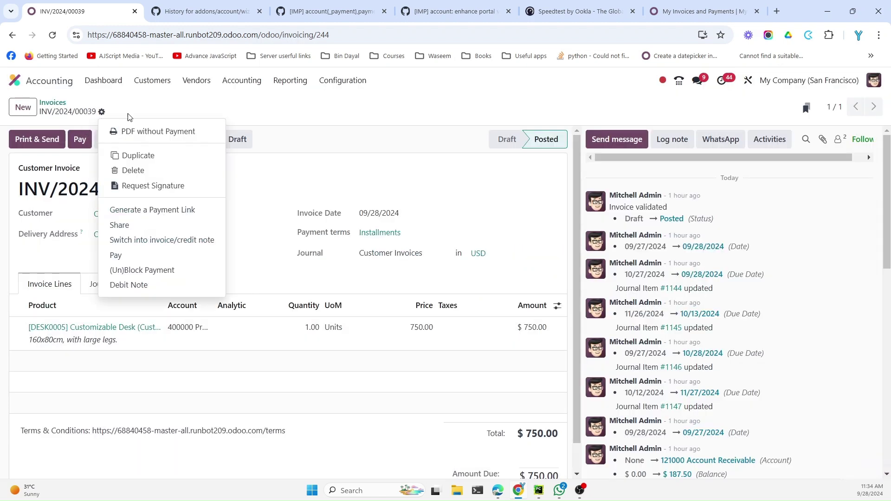
click(145, 216)
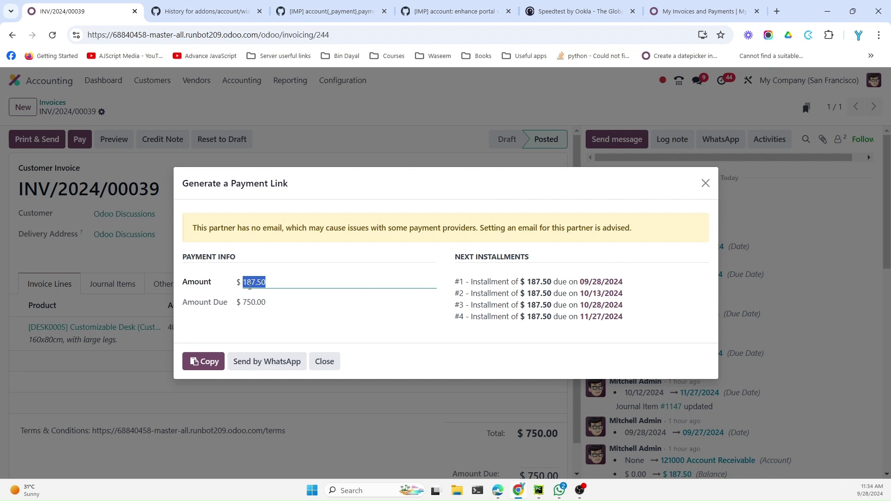
drag(269, 283, 234, 284)
drag(461, 283, 619, 321)
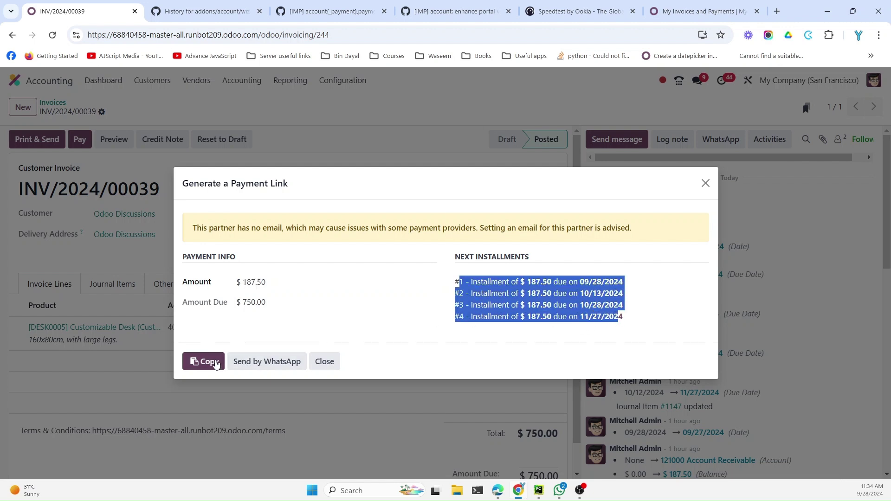
click(312, 314)
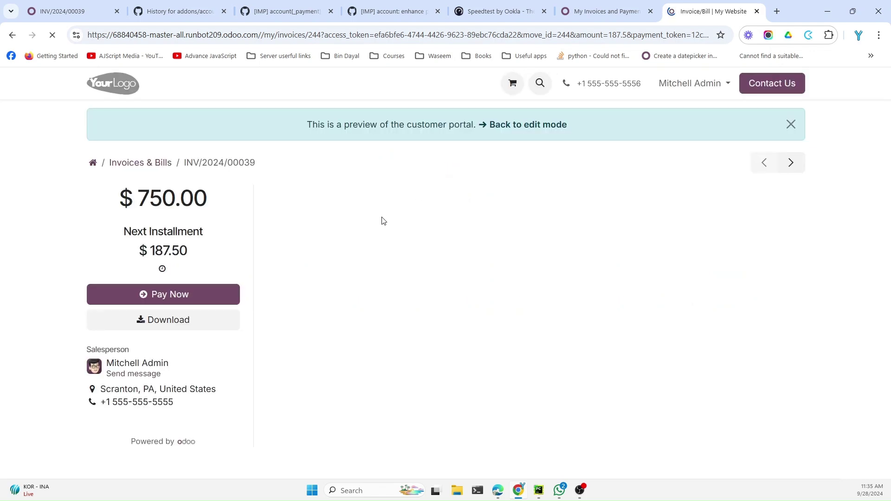
scroll(370, 215, down, 3)
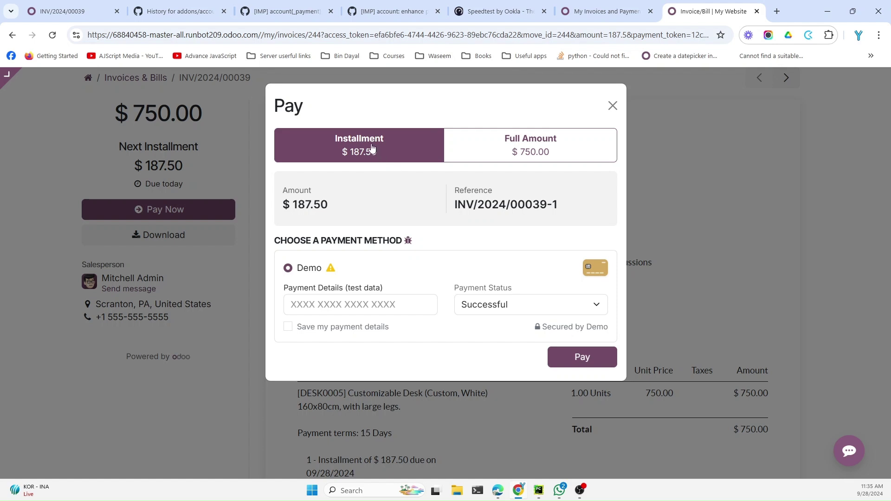
click(65, 11)
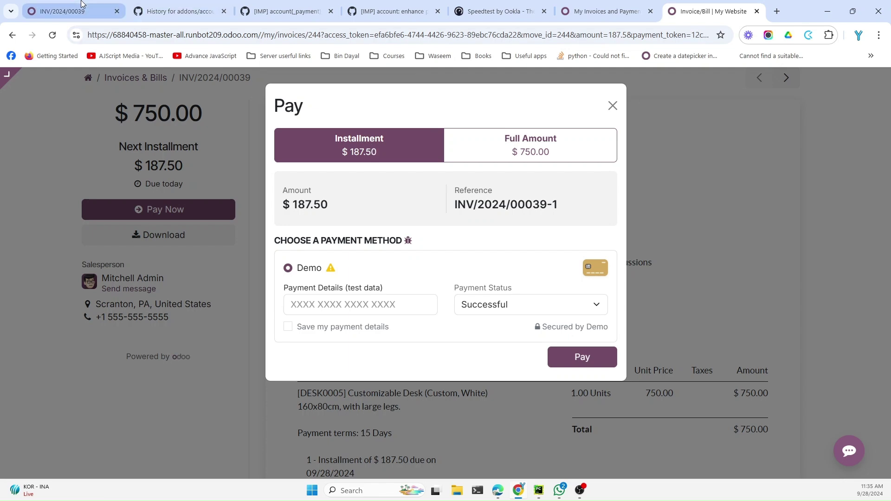
key(ctrl+shift+Tab)
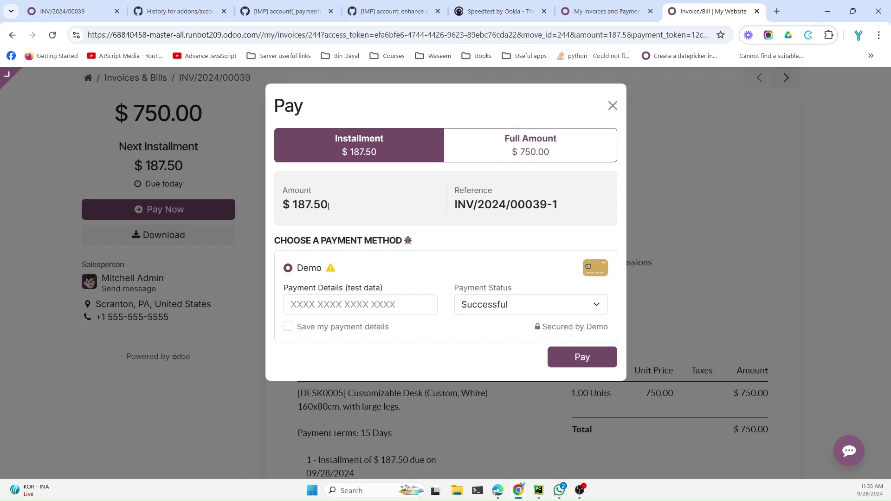
triple_click(509, 207)
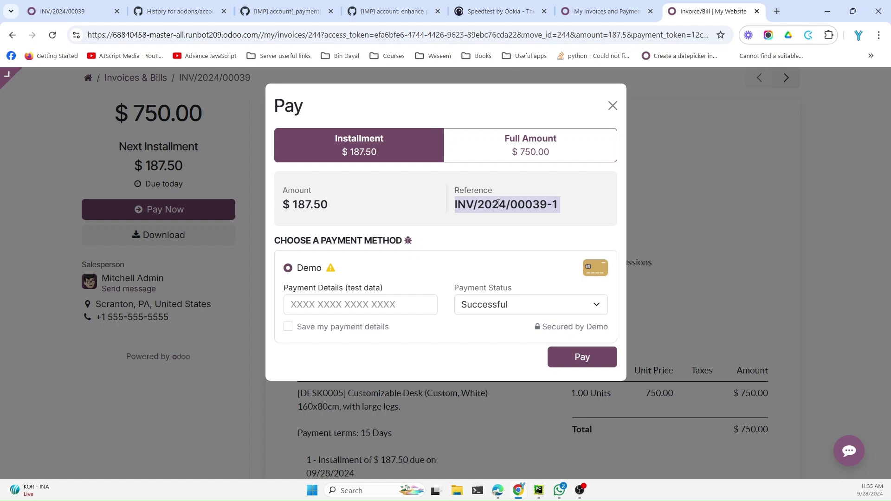
click(534, 145)
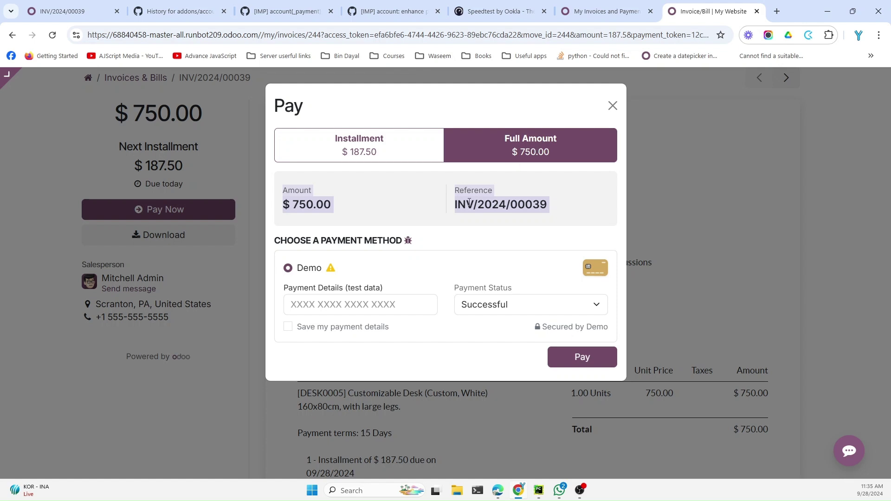
click(538, 146)
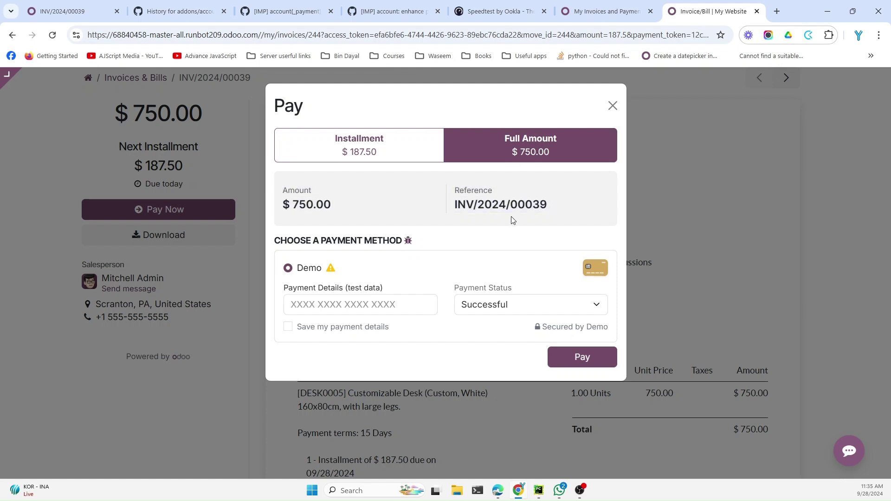
click(612, 106)
Step: Point out the $750.00 total and the $187.50 installment due today, then return to Invoices & Bills
scroll(224, 204, up, 2)
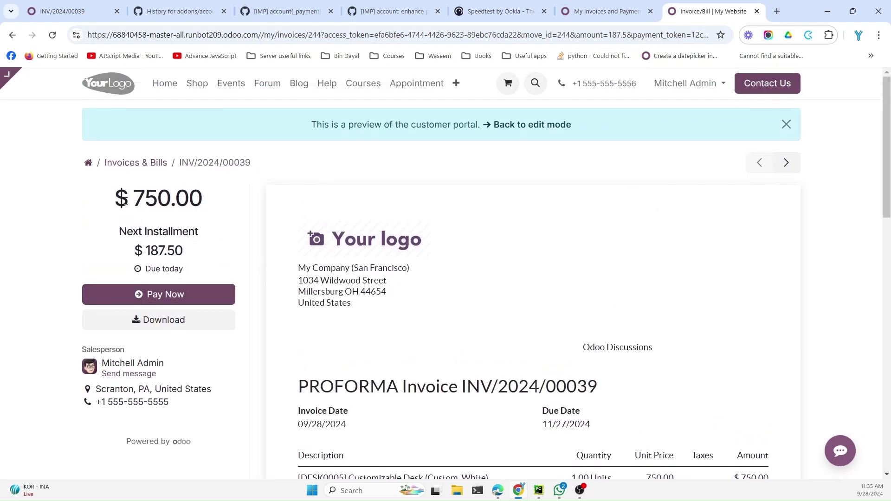
drag(114, 192, 205, 275)
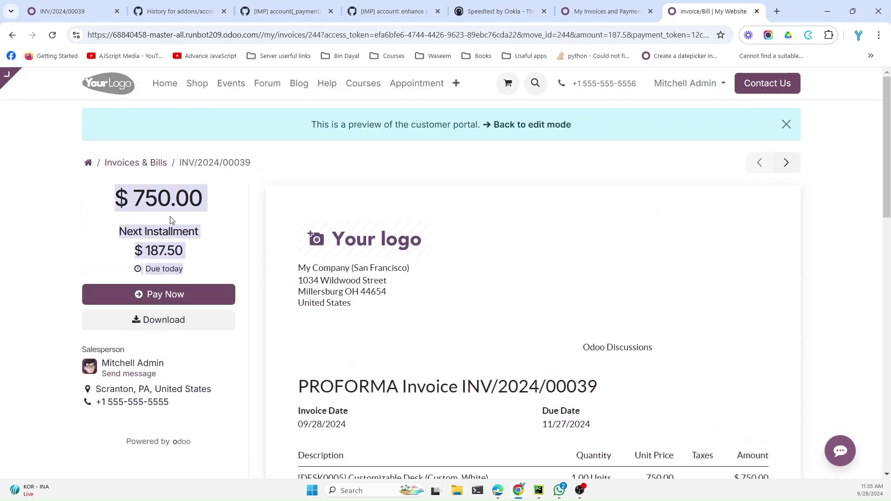
triple_click(156, 201)
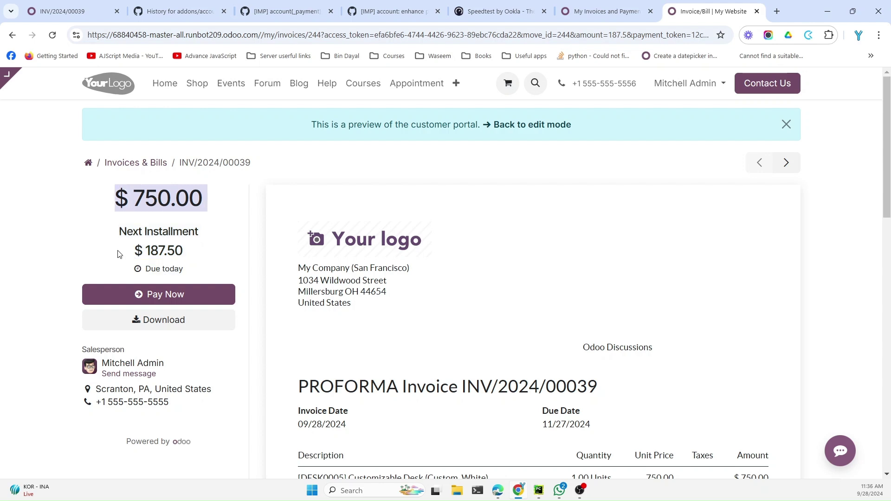
drag(119, 231, 187, 255)
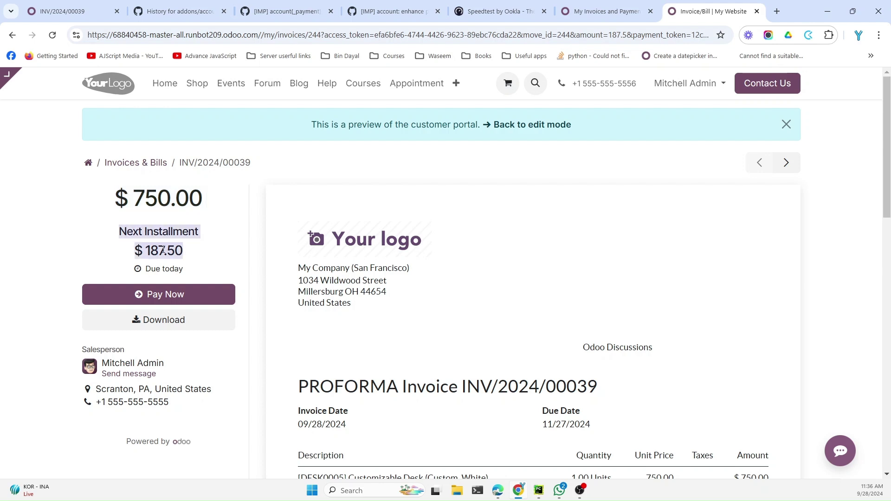
triple_click(163, 250)
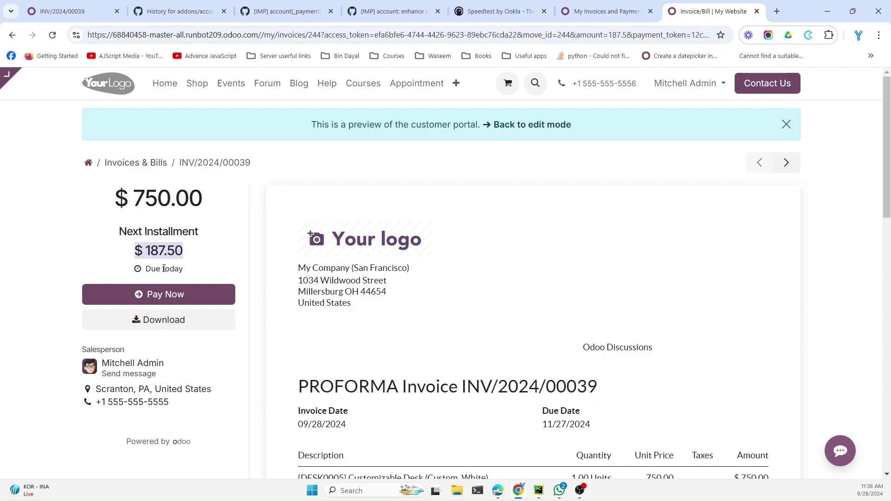
triple_click(164, 268)
triple_click(163, 250)
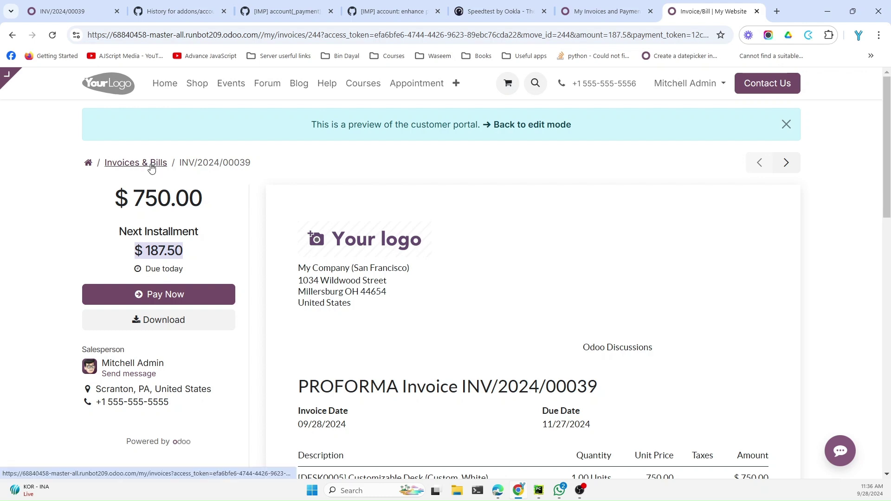
click(120, 169)
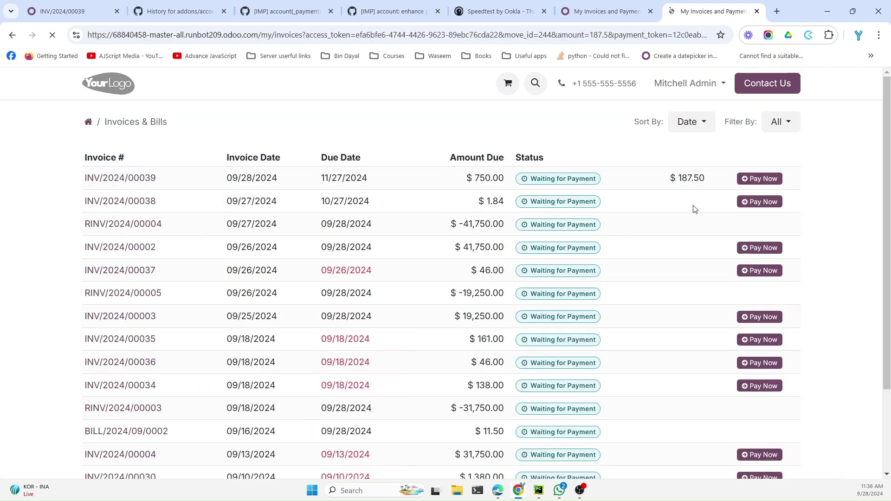
Step: Start paying INV/2024/00039 for the full $750.00, then switch back to the backend tab
click(760, 184)
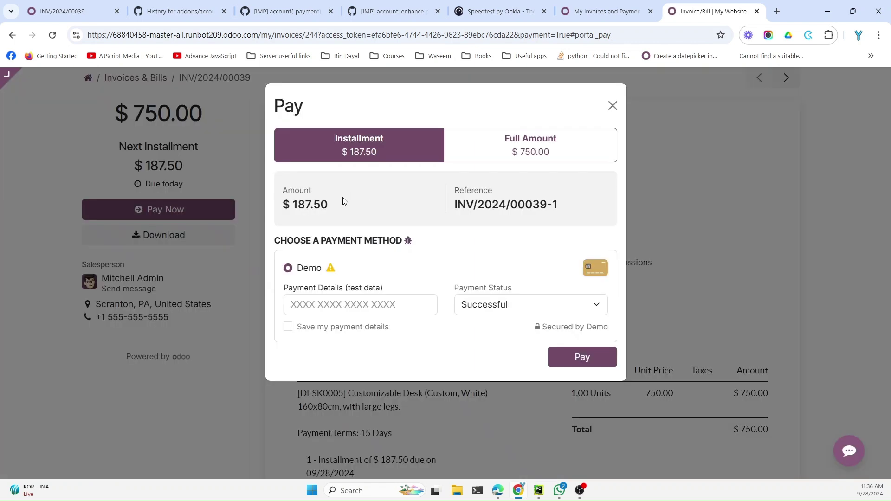
click(533, 139)
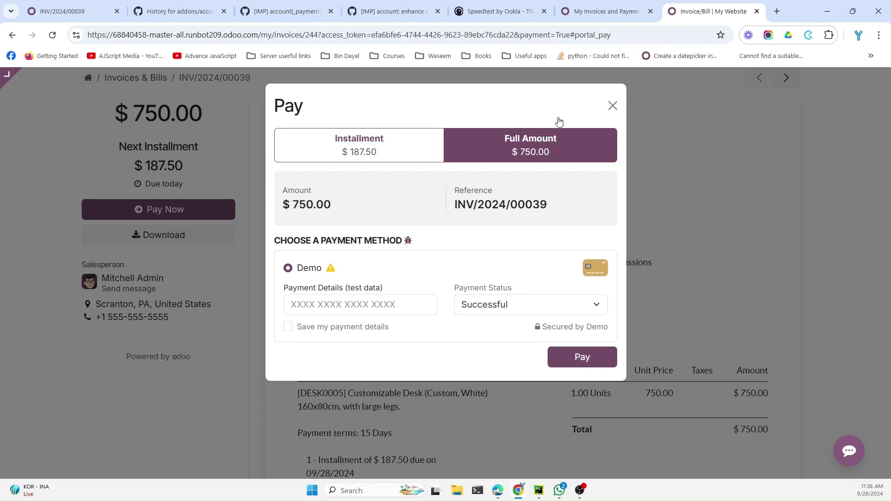
key(ctrl+1)
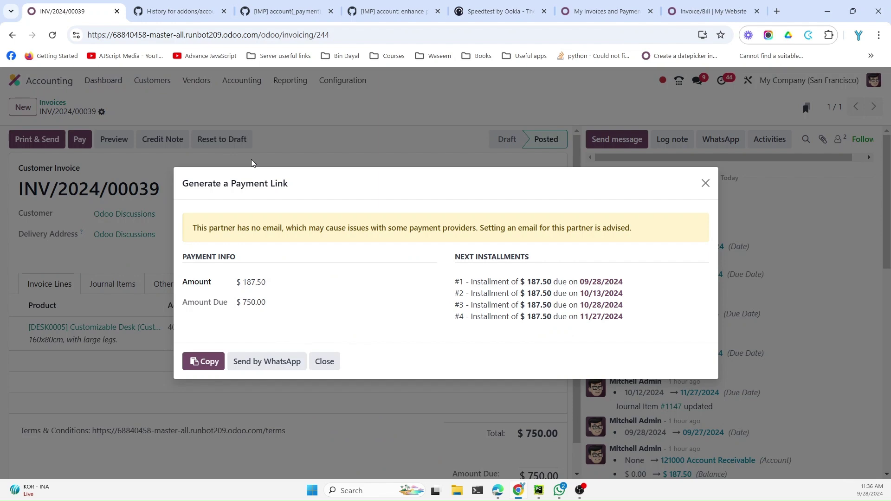
Step: Close the payment link dialog and reopen invoice INV/2024/00039 from the Invoices list
key(Escape)
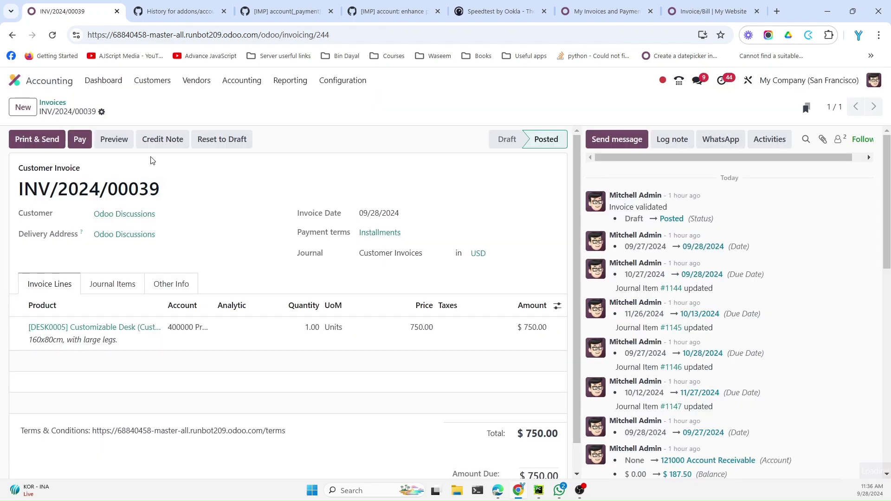
click(61, 105)
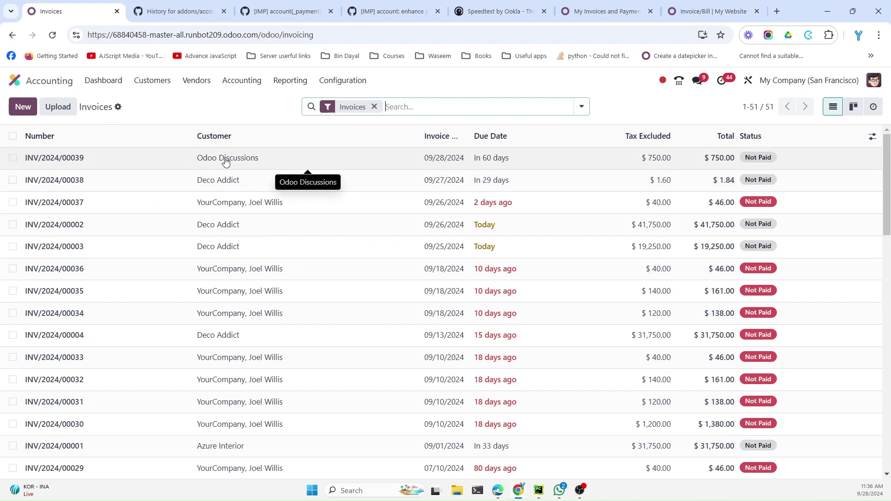
click(12, 158)
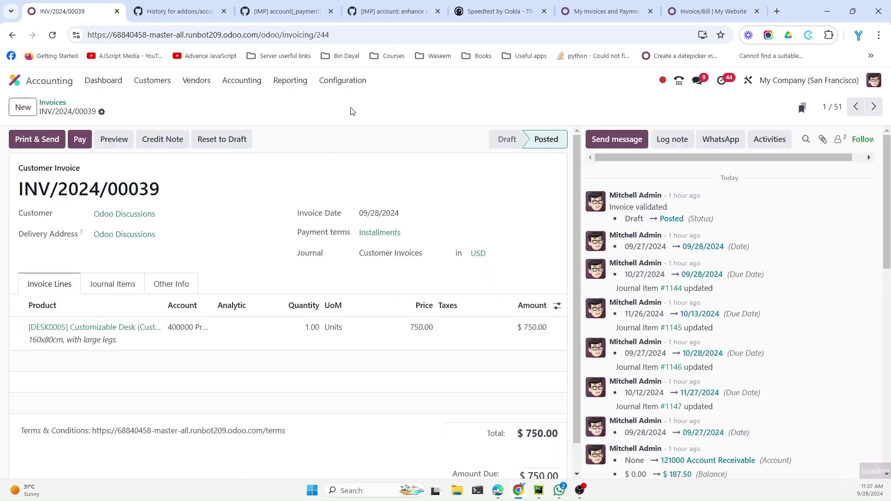
click(355, 83)
click(223, 111)
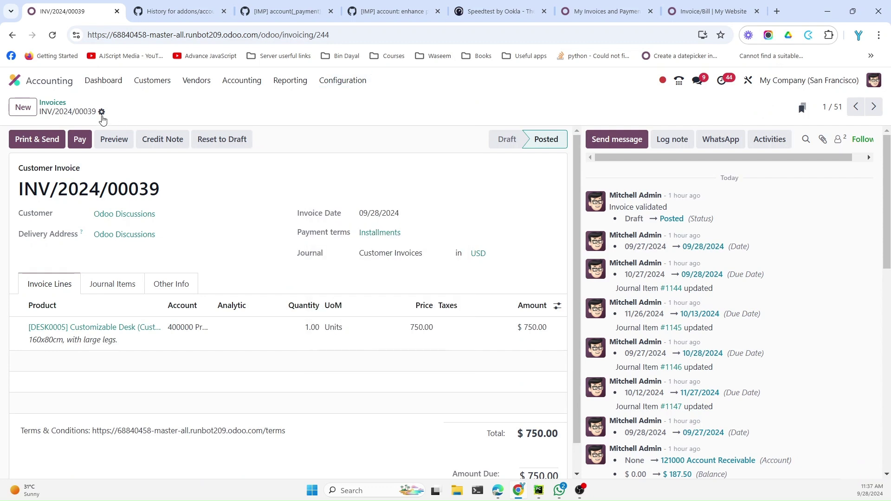
Step: Duplicate INV/2024/00039, confirm the copy as INV/2024/00040, and return to the list
click(102, 112)
click(140, 157)
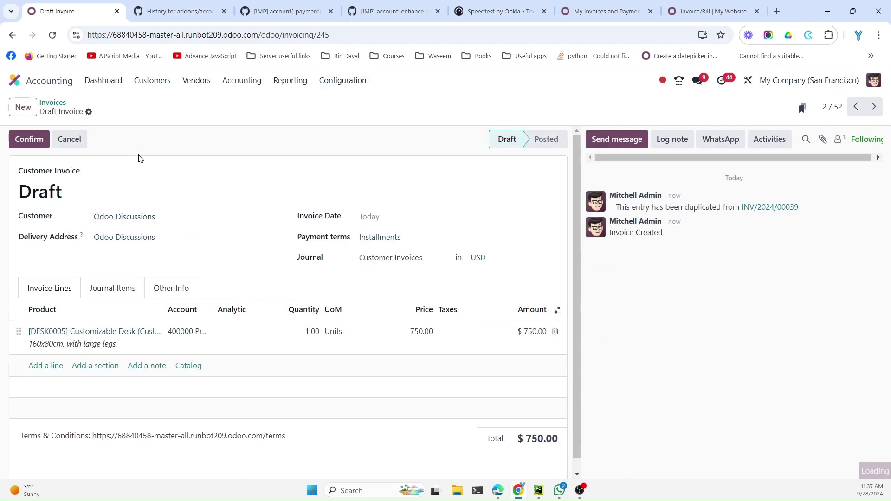
click(30, 139)
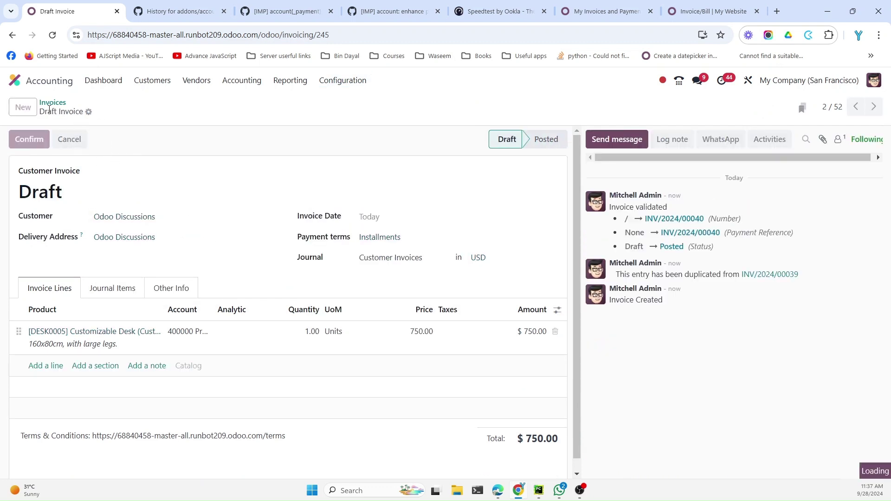
key(alt+Left)
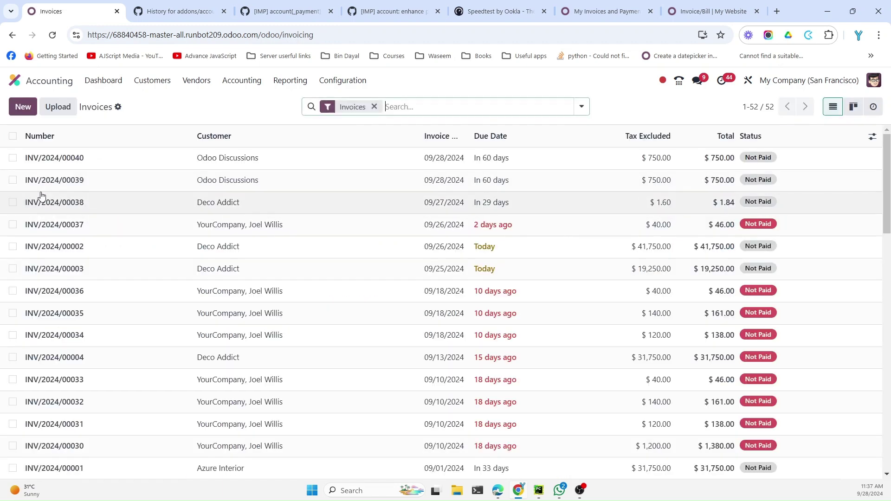
Step: Pay INV/2024/00039 and INV/2024/00040 together, switching from the $375.00 installment to the full $1,500.00
click(13, 180)
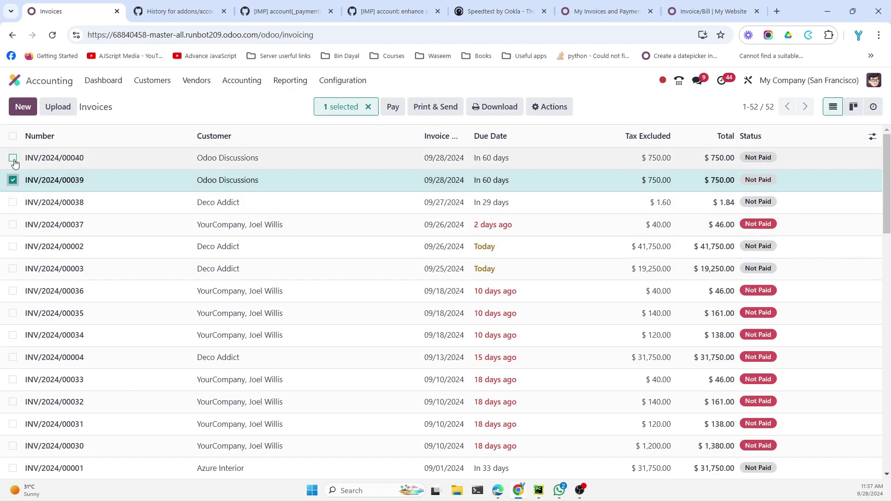
click(12, 157)
click(392, 107)
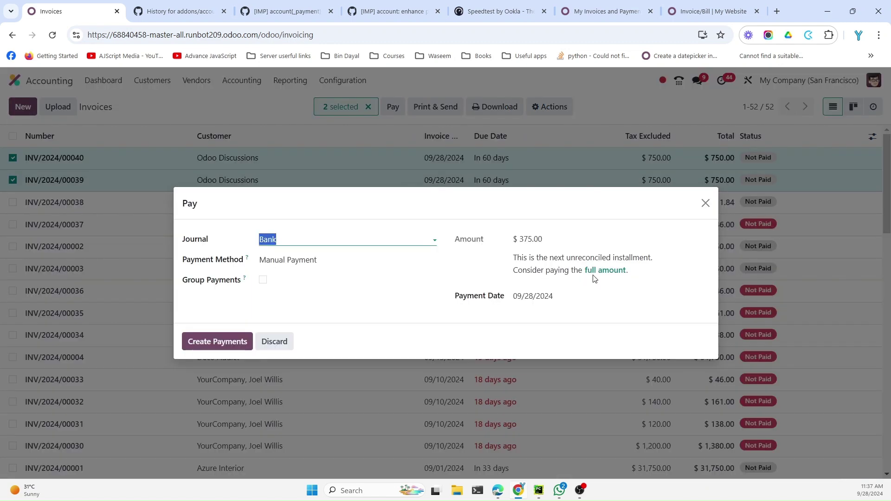
drag(534, 258, 543, 258)
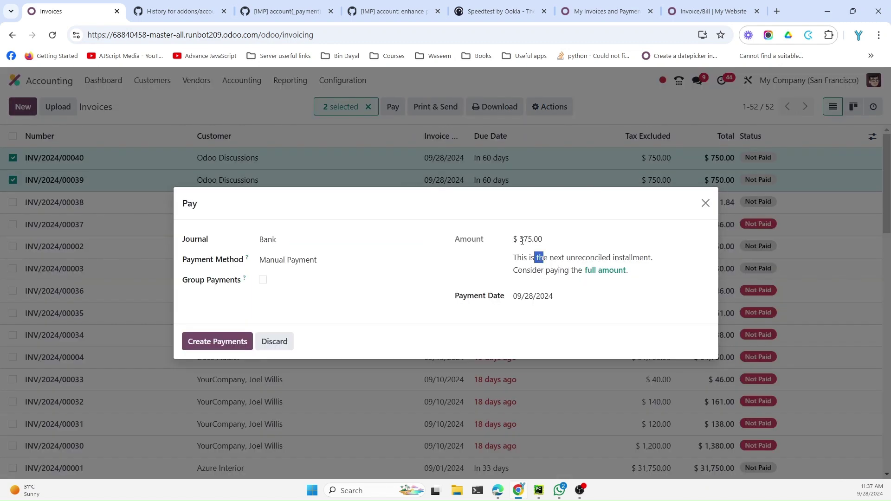
click(520, 239)
click(603, 275)
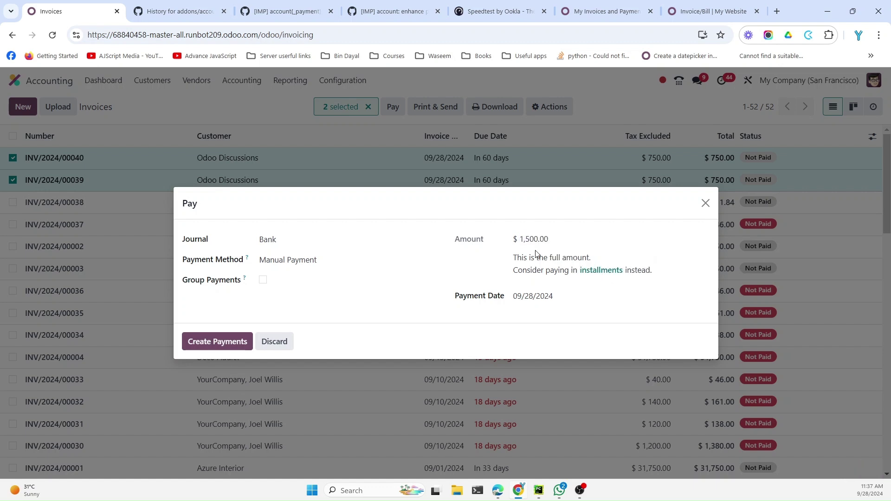
triple_click(534, 239)
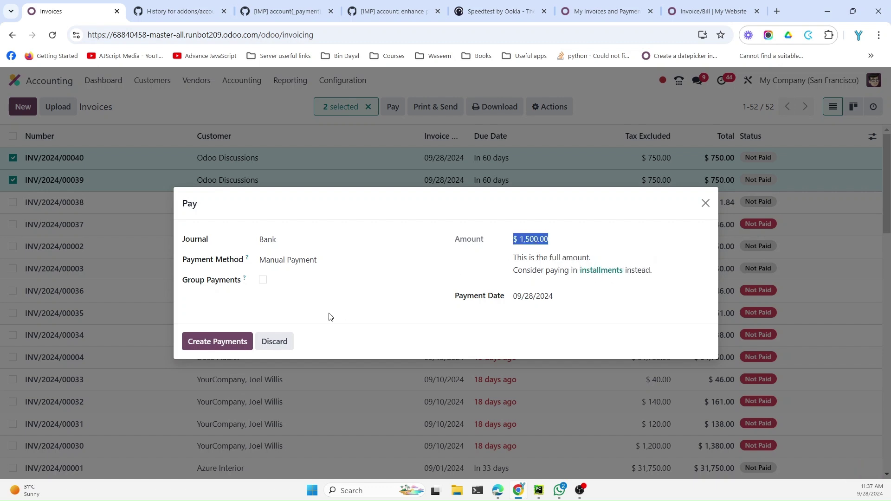